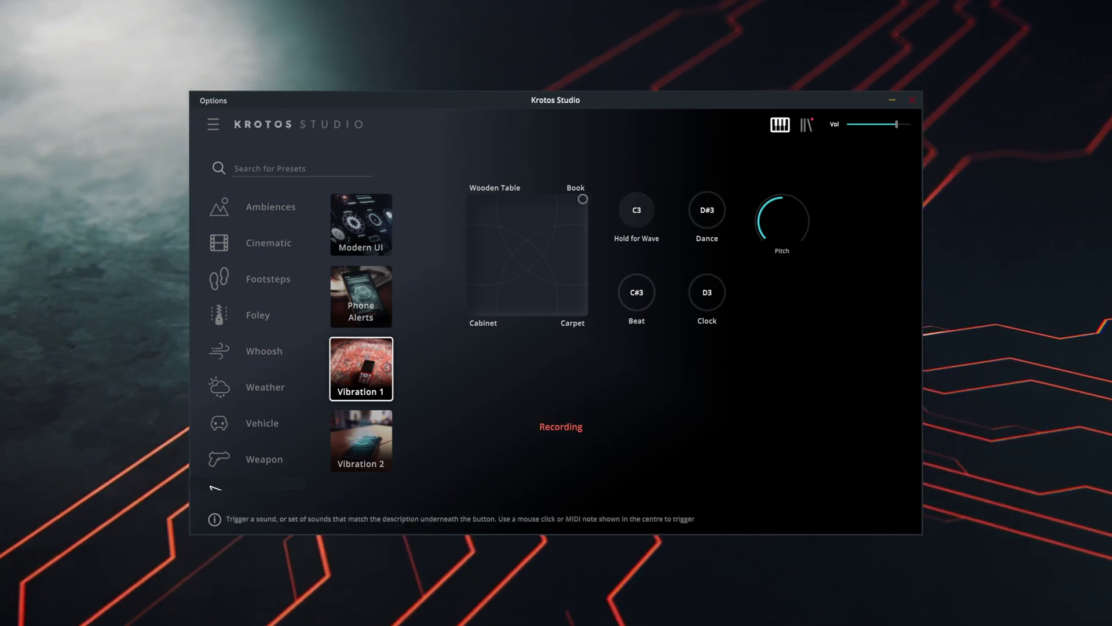
Steer the Vibration 1 pad performance from the Book zone to the Cabinet zone
{"action": "left_click_drag", "start_coordinate": [583, 198], "coordinate": [472, 310]}
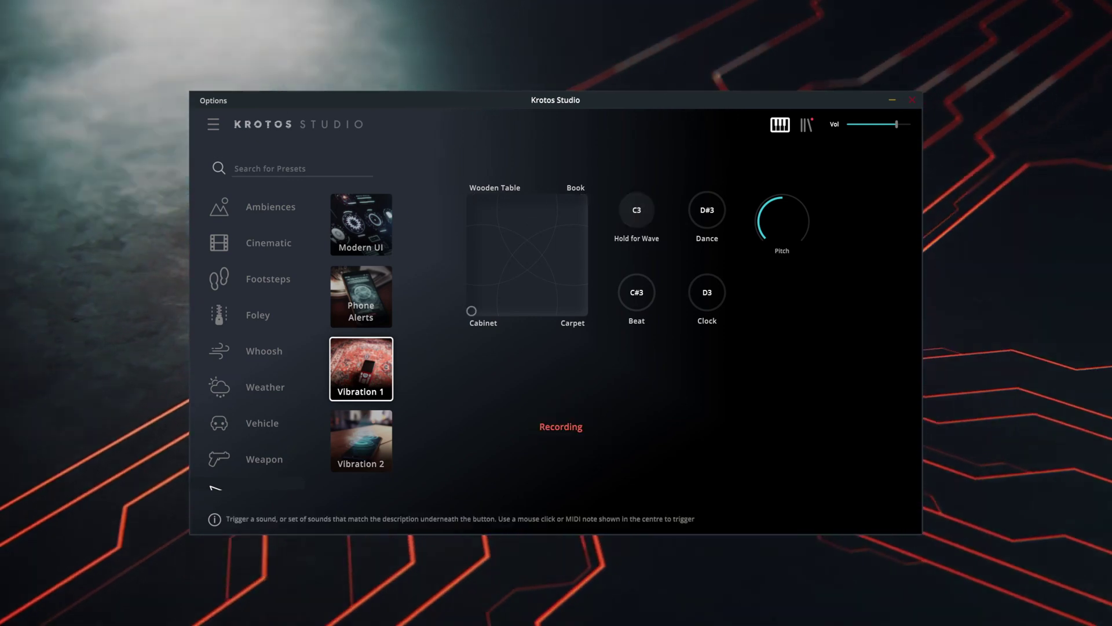